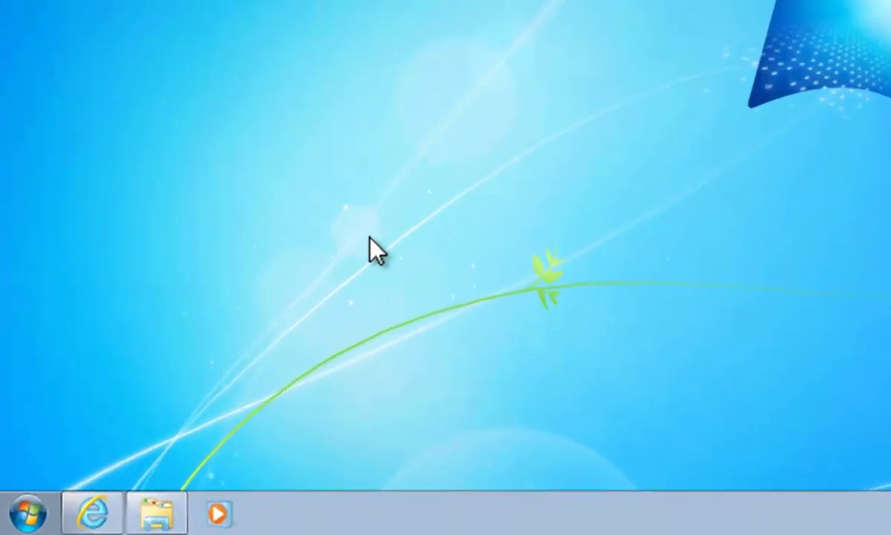
- Look through the Microsoft Office and Microsoft Lync folders under All Programs
{"action": "left_click", "coordinate": [28, 512]}
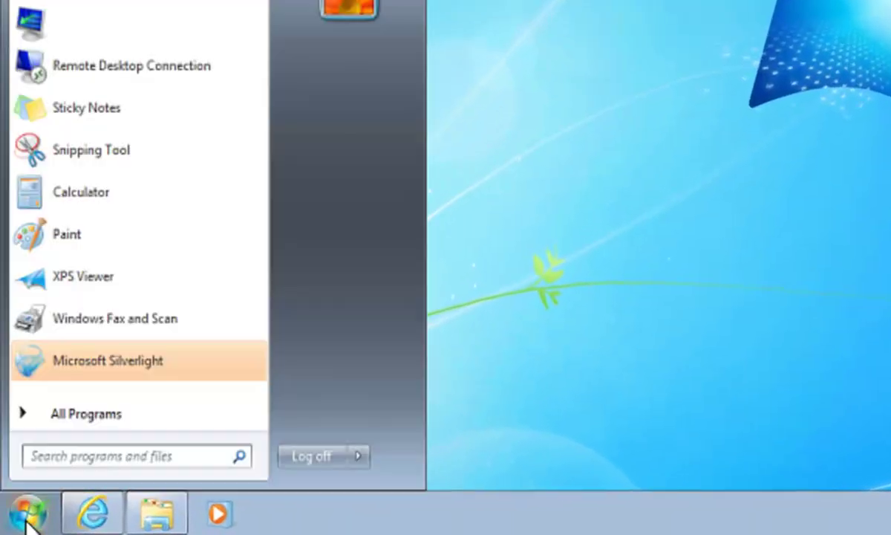
{"action": "left_click", "coordinate": [74, 418]}
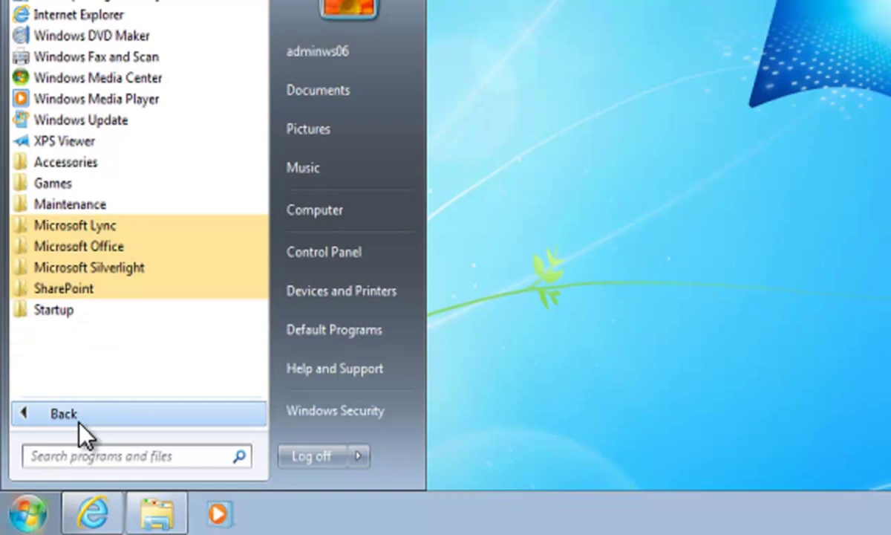
{"action": "left_click", "coordinate": [86, 248]}
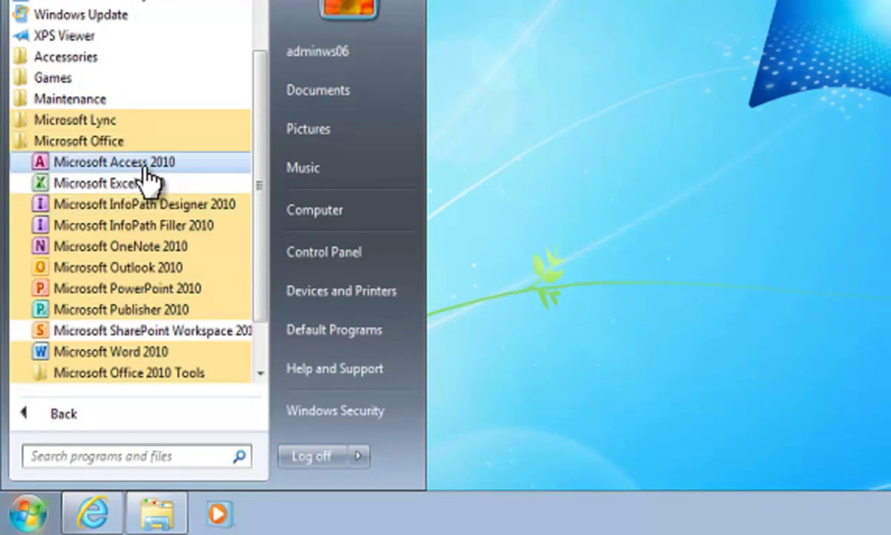
{"action": "left_click", "coordinate": [101, 121]}
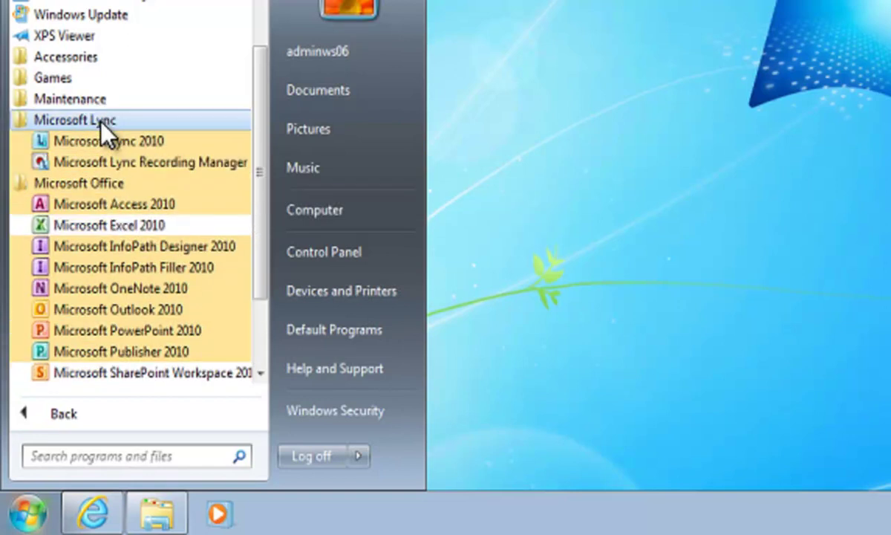
{"action": "left_click", "coordinate": [808, 141]}
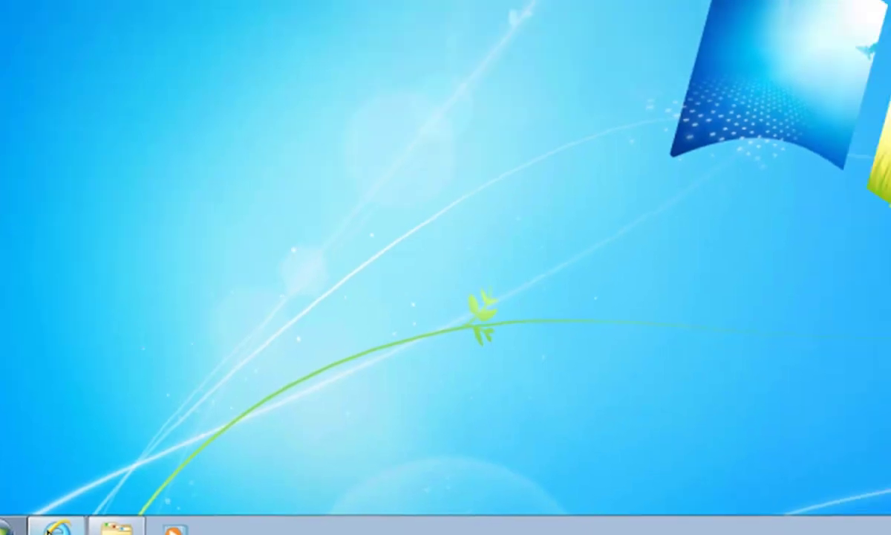
- Sign in to Office 365 in Internet Explorer with the account's e-mail and password
{"action": "left_click", "coordinate": [47, 527]}
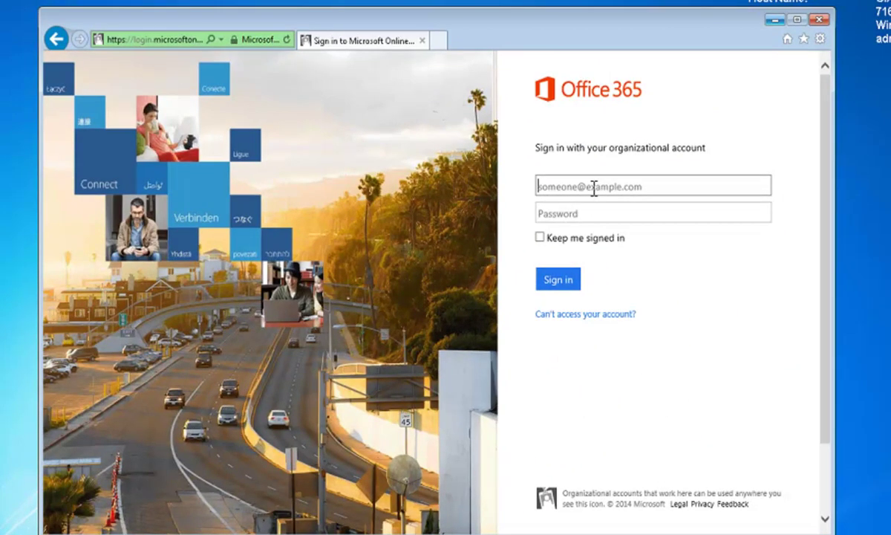
{"action": "left_click", "coordinate": [594, 187]}
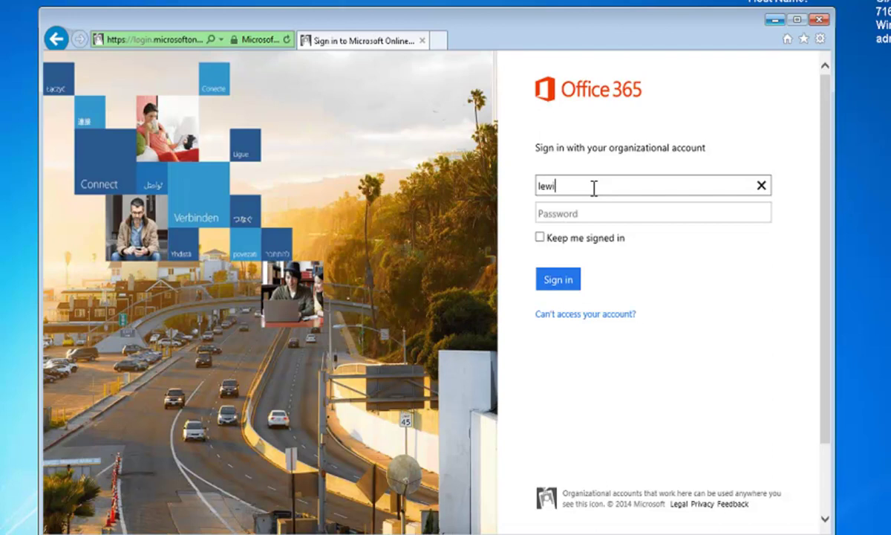
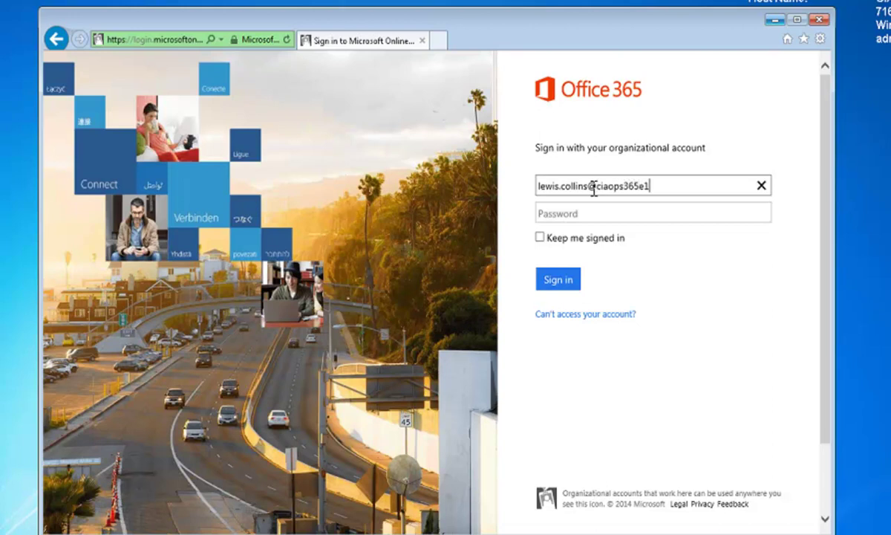
{"action": "key", "text": "Tab"}
{"action": "type", "text": "*******"}
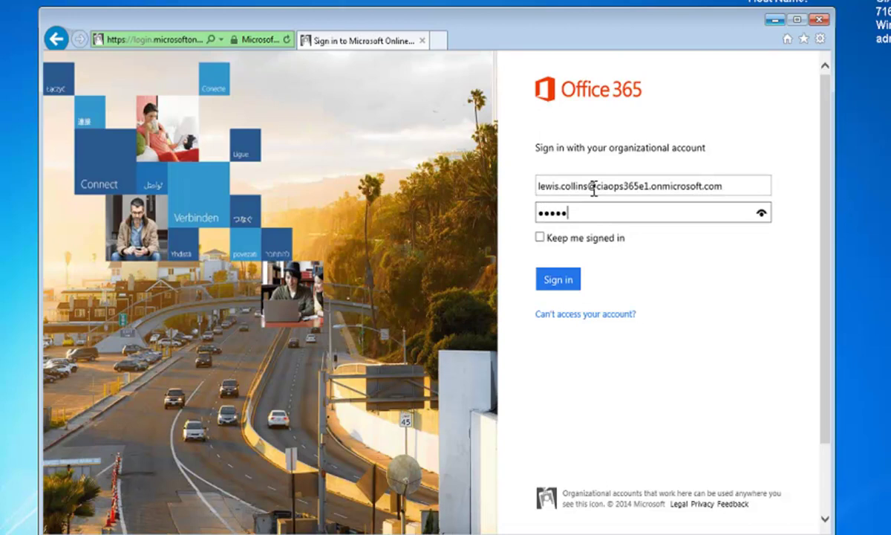
{"action": "type", "text": "**"}
{"action": "left_click", "coordinate": [542, 239]}
{"action": "left_click", "coordinate": [560, 281]}
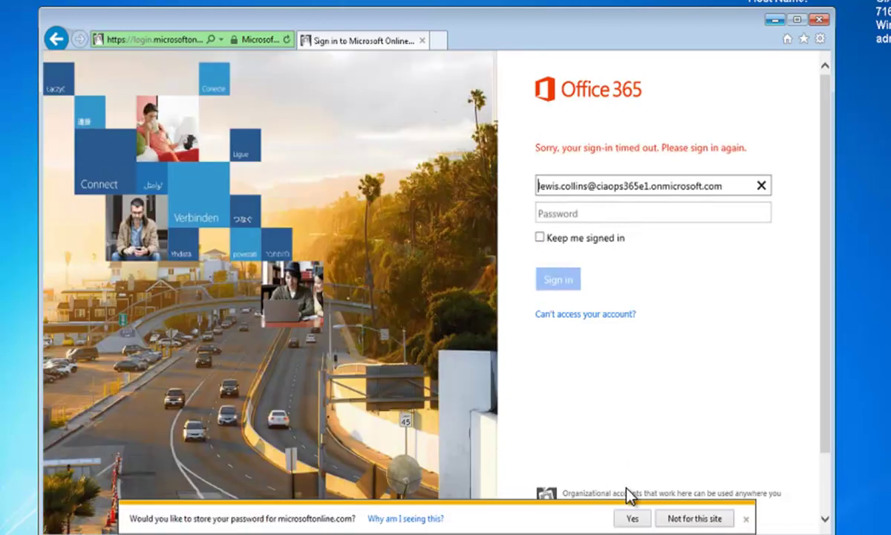
- Decline saving the password and re-enter it after the sign-in timeout
{"action": "left_click", "coordinate": [692, 516]}
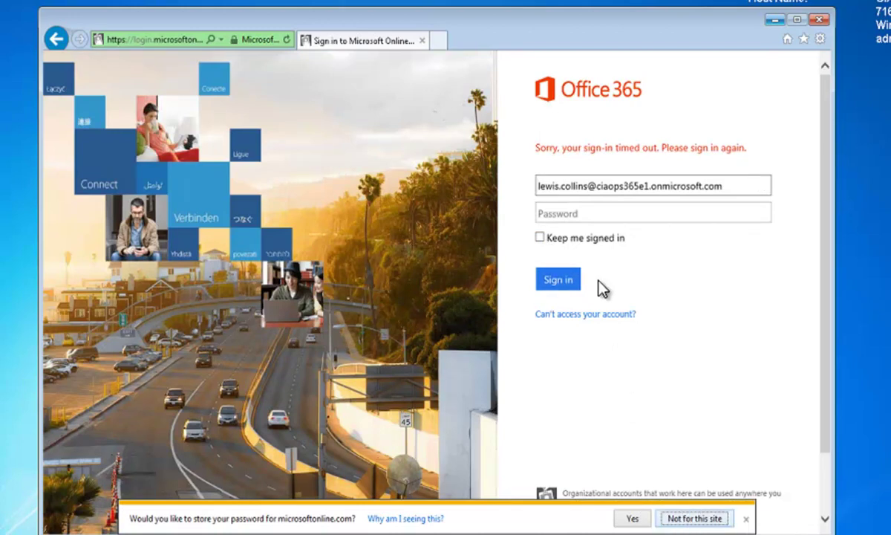
{"action": "left_click", "coordinate": [593, 213]}
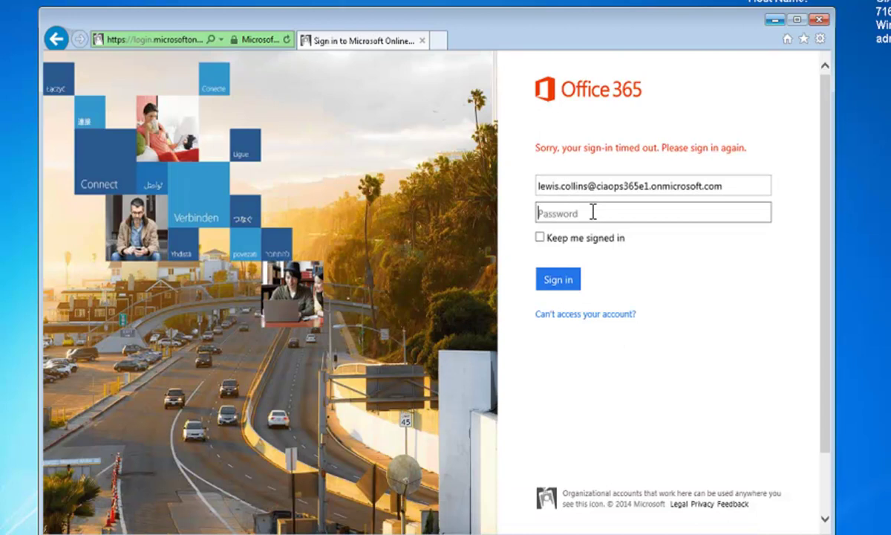
{"action": "type", "text": "*********"}
{"action": "key", "text": "Return"}
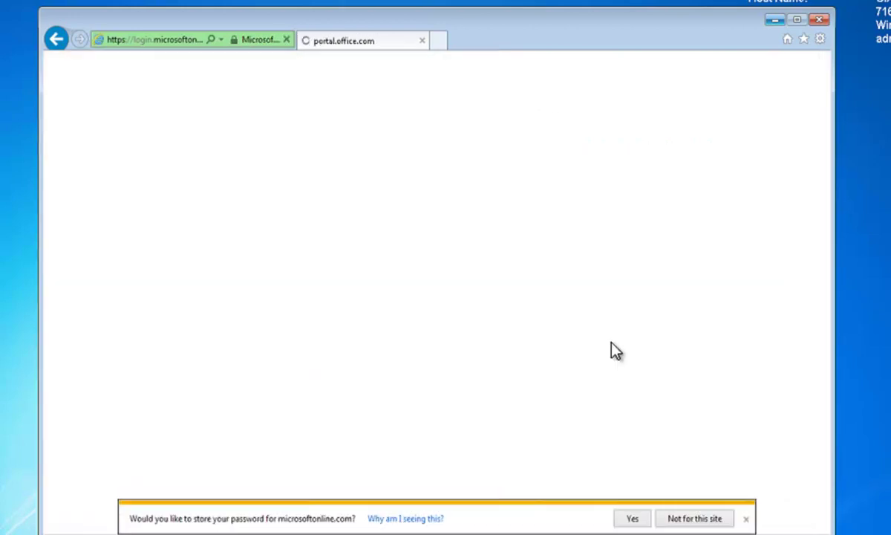
- Decline saving the password, then go to the Software page of Office 365 settings
{"action": "left_click", "coordinate": [694, 518]}
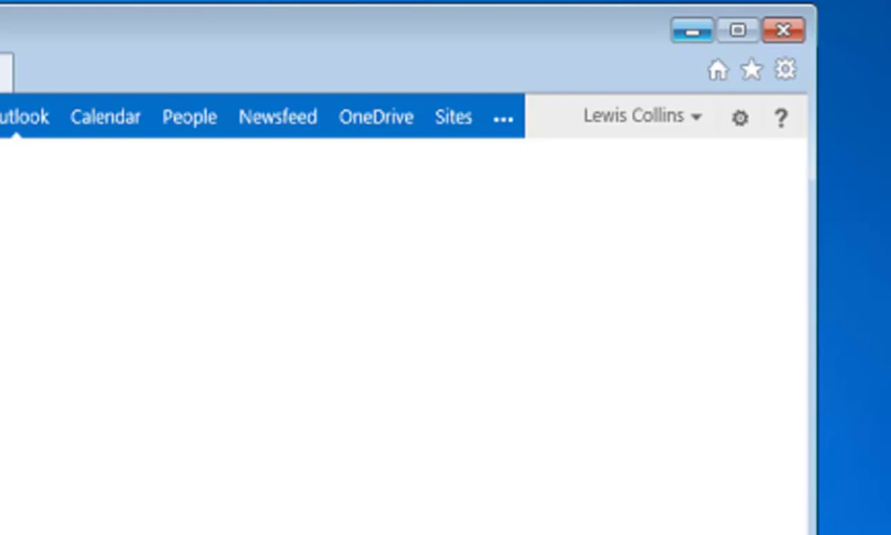
{"action": "left_click", "coordinate": [741, 121]}
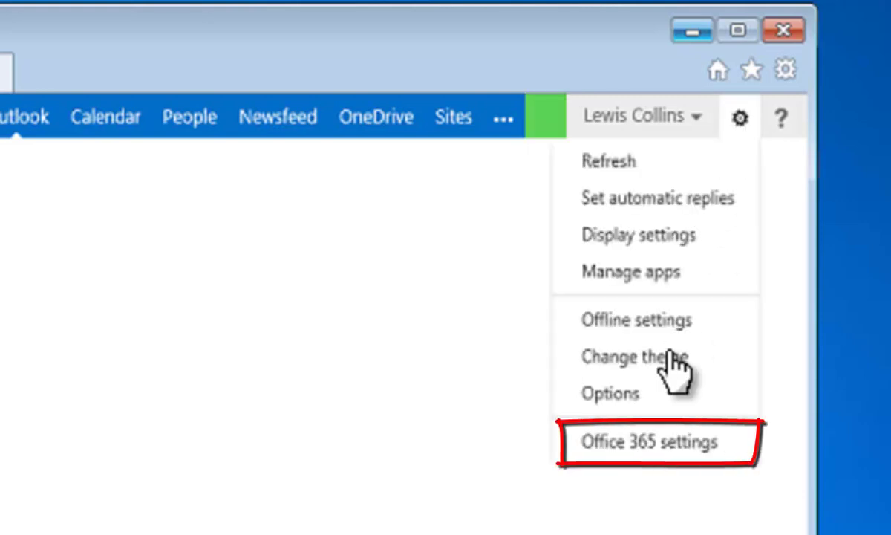
{"action": "left_click", "coordinate": [645, 444]}
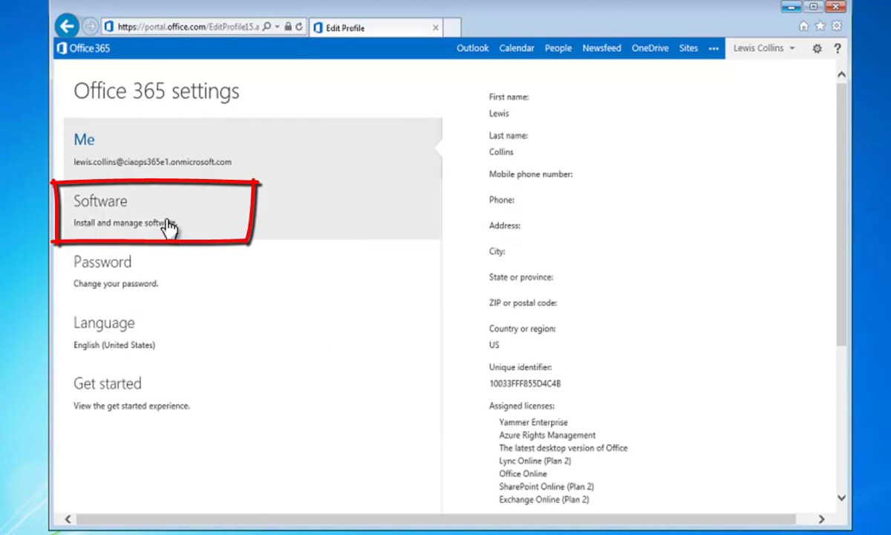
{"action": "left_click", "coordinate": [169, 226]}
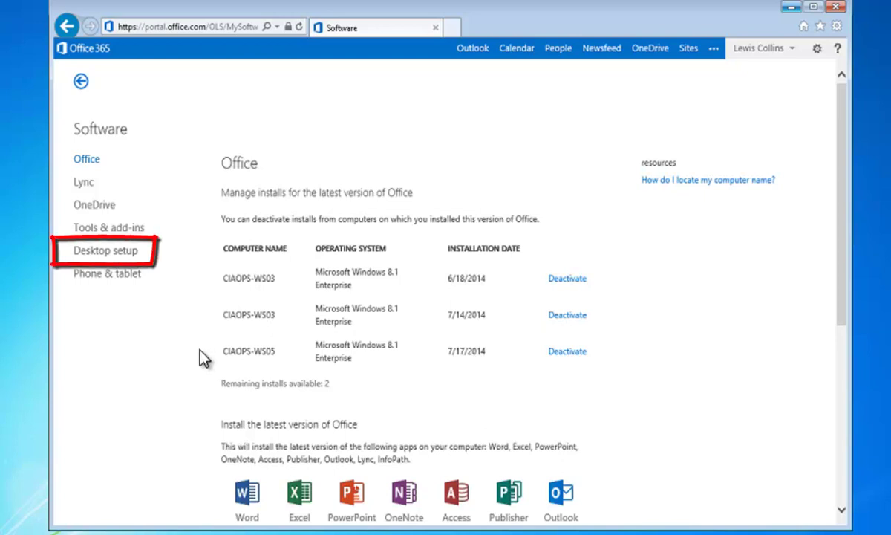
{"action": "left_click", "coordinate": [134, 256]}
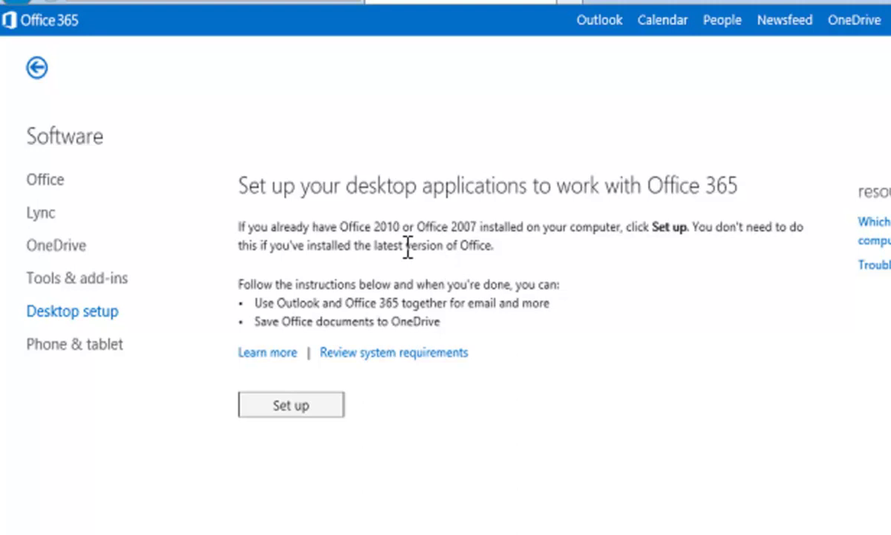
- Download and run the desktop setup tool, dismissing the compatibility warning and allowing it to run
{"action": "left_click", "coordinate": [310, 411]}
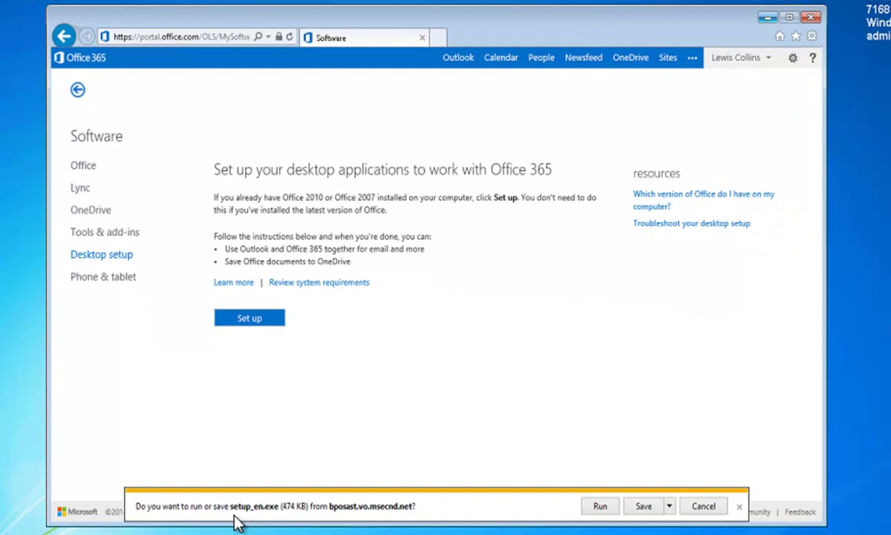
{"action": "left_click", "coordinate": [603, 508]}
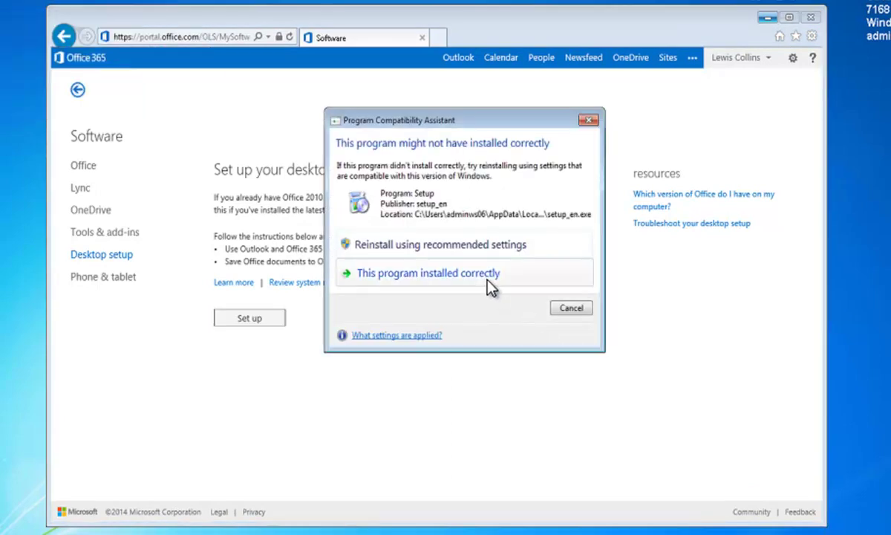
{"action": "left_click", "coordinate": [572, 309]}
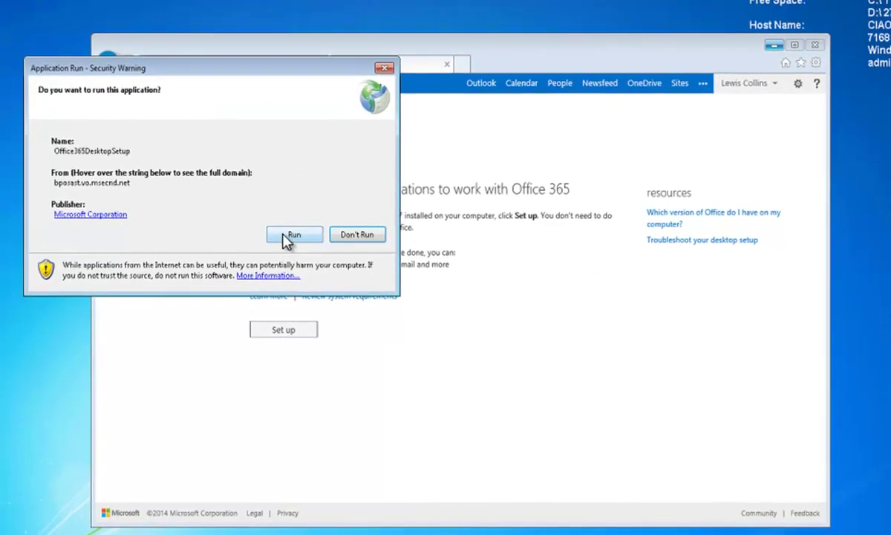
{"action": "left_click", "coordinate": [287, 238]}
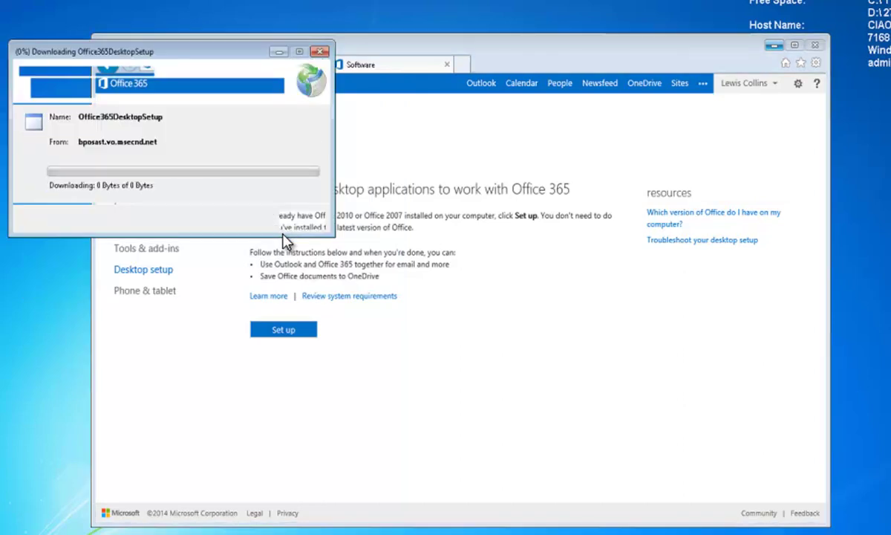
{"action": "left_click", "coordinate": [773, 45]}
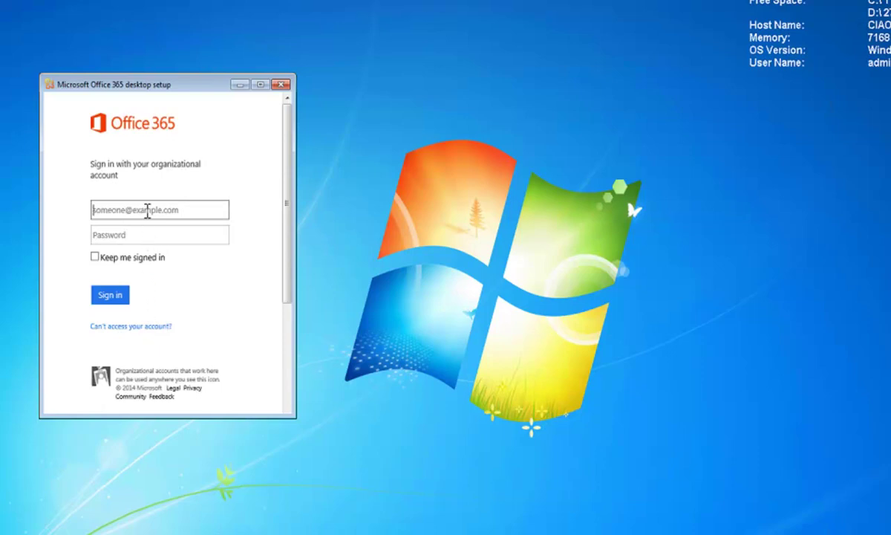
- Sign in to desktop setup with the organizational account's e-mail address and password
{"action": "left_click", "coordinate": [147, 210]}
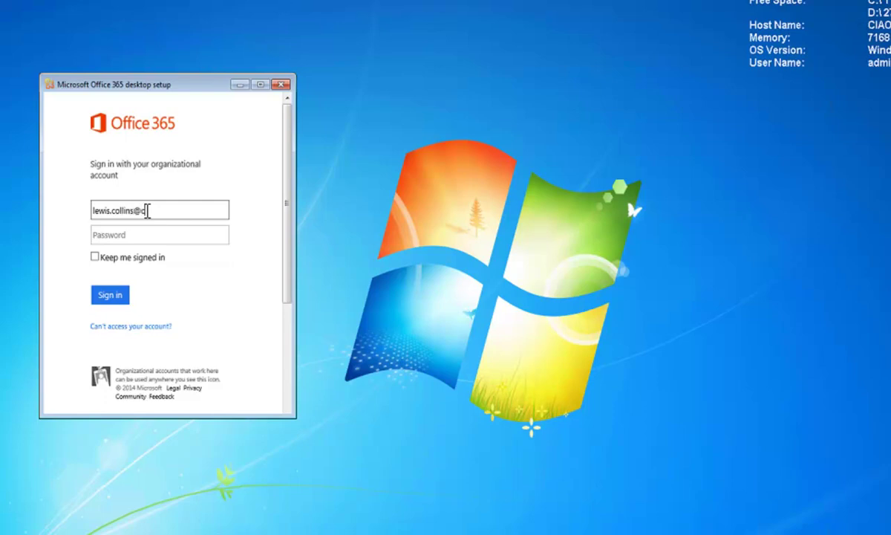
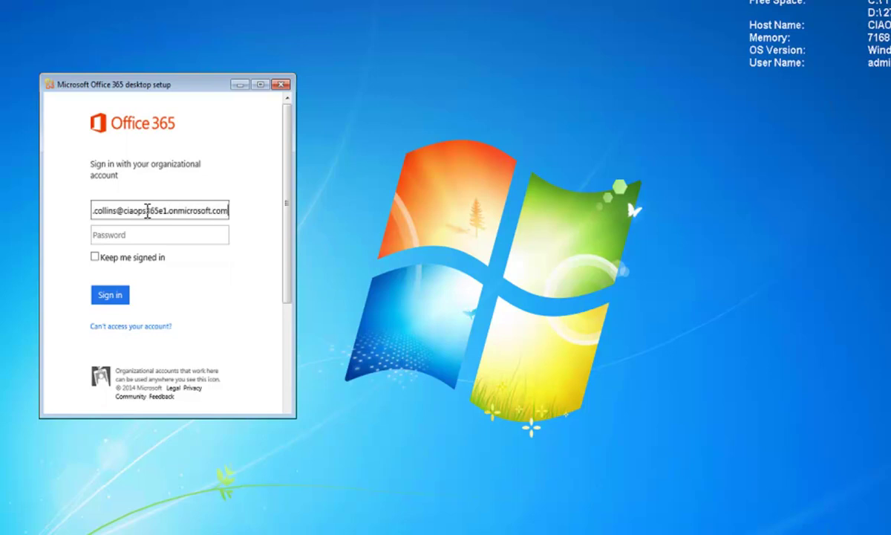
{"action": "key", "text": "Tab"}
{"action": "type", "text": "*******"}
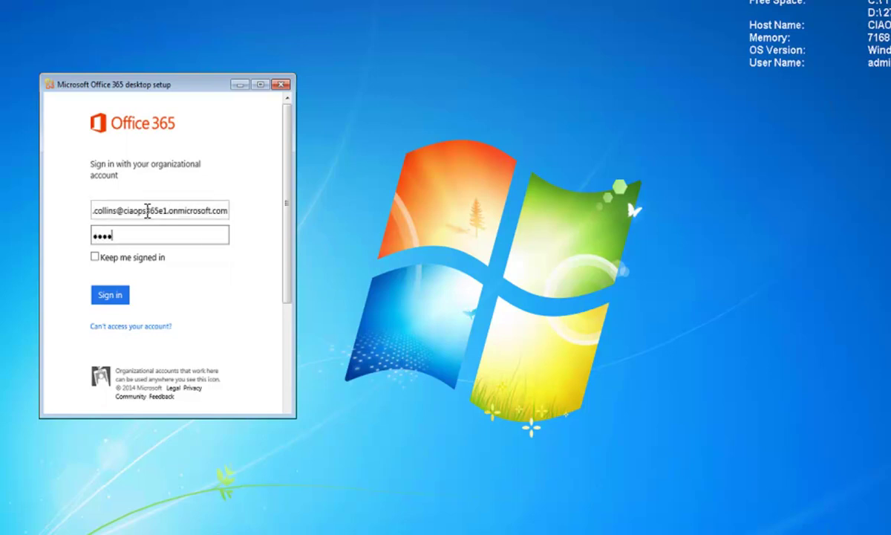
{"action": "type", "text": "**"}
{"action": "key", "text": "Return"}
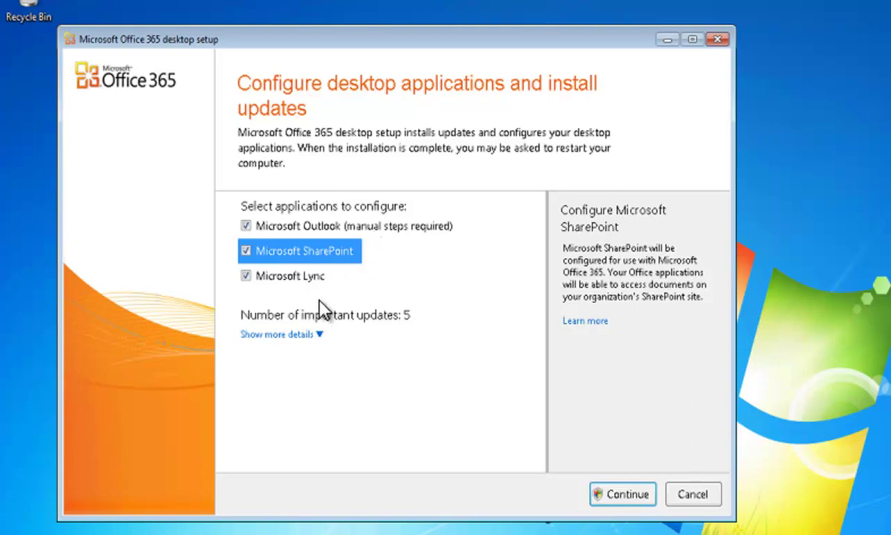
- Review the five important updates and continue with Outlook, SharePoint and Lync selected
{"action": "left_click", "coordinate": [318, 335]}
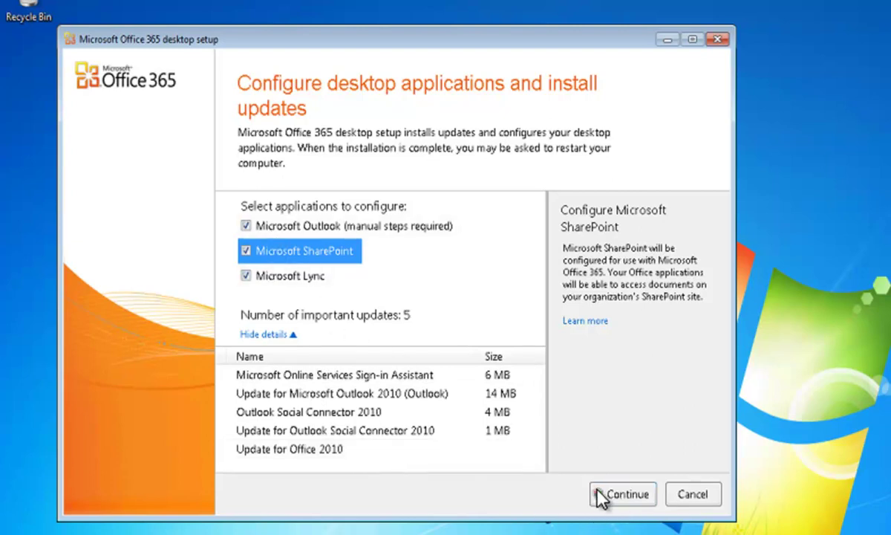
{"action": "left_click", "coordinate": [622, 494]}
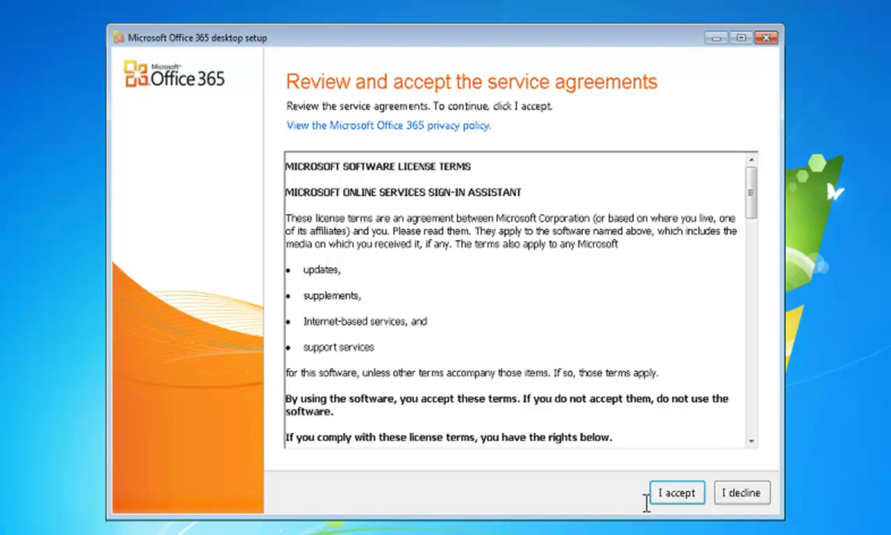
- Accept the service agreements and show details of the items being installed
{"action": "left_click", "coordinate": [689, 503]}
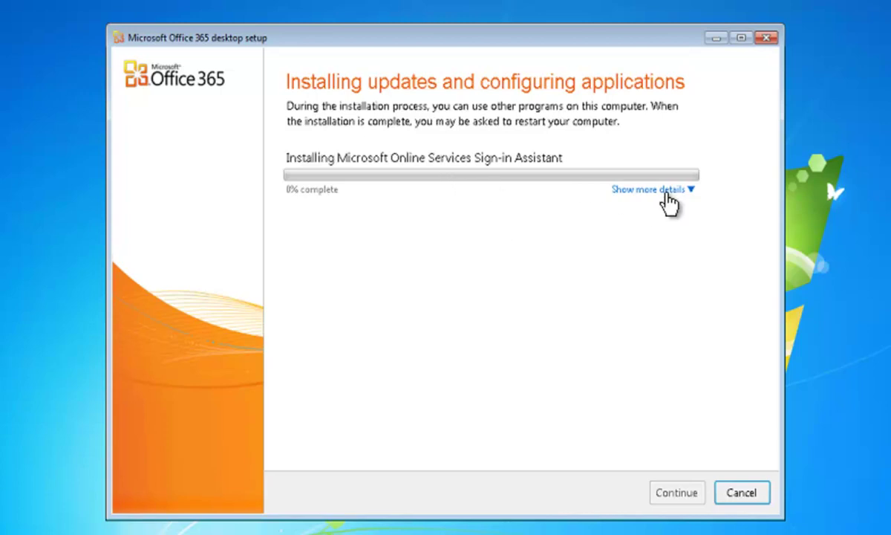
{"action": "left_click", "coordinate": [666, 192]}
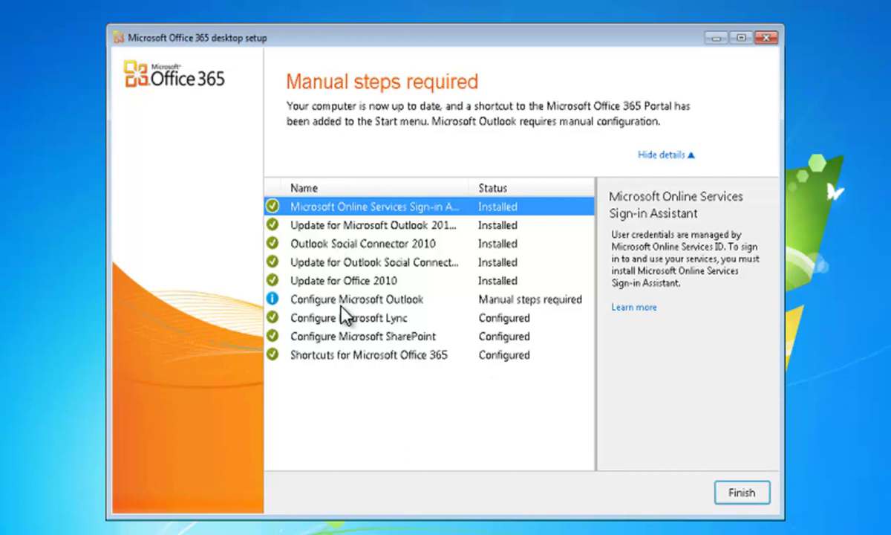
- Launch Outlook 2010 via Start search 'outlook' and auto-configure the Office 365 e-mail account
{"action": "left_click", "coordinate": [447, 303]}
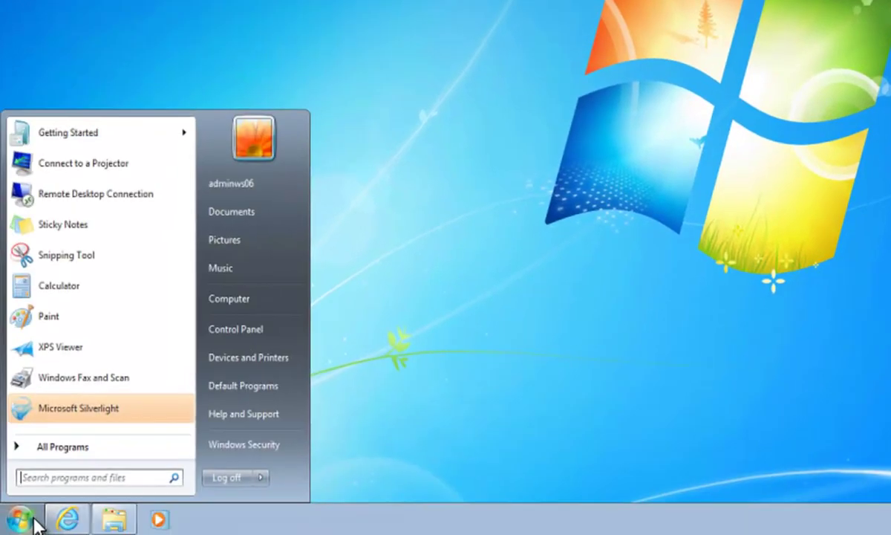
{"action": "type", "text": "outlook"}
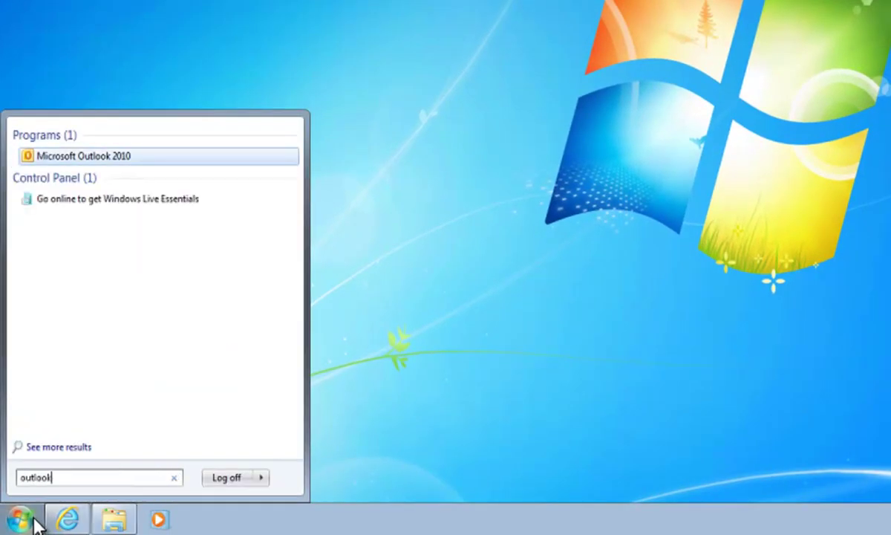
{"action": "key", "text": "Return"}
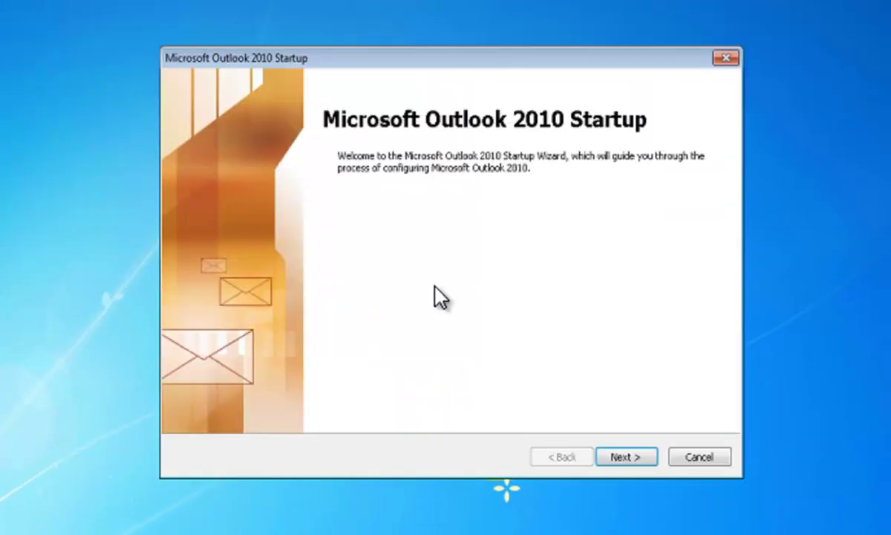
{"action": "left_click", "coordinate": [622, 459]}
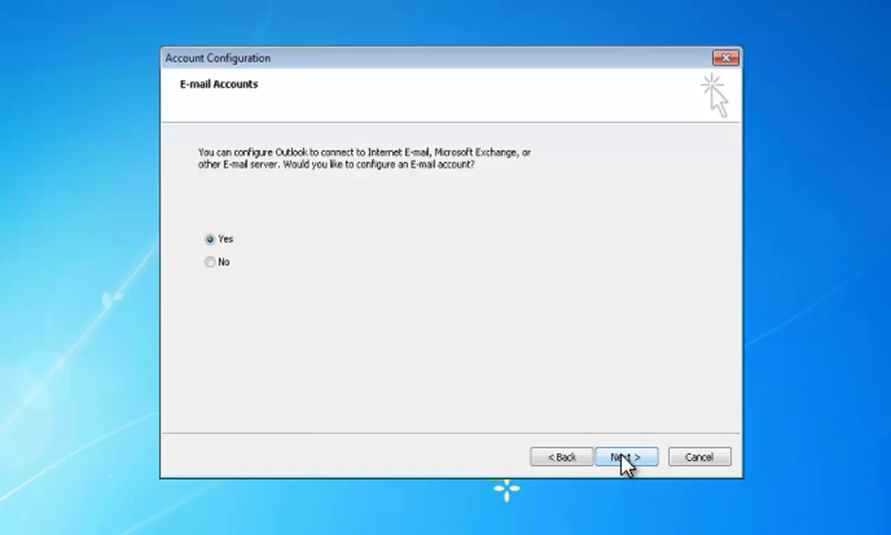
{"action": "left_click", "coordinate": [622, 458]}
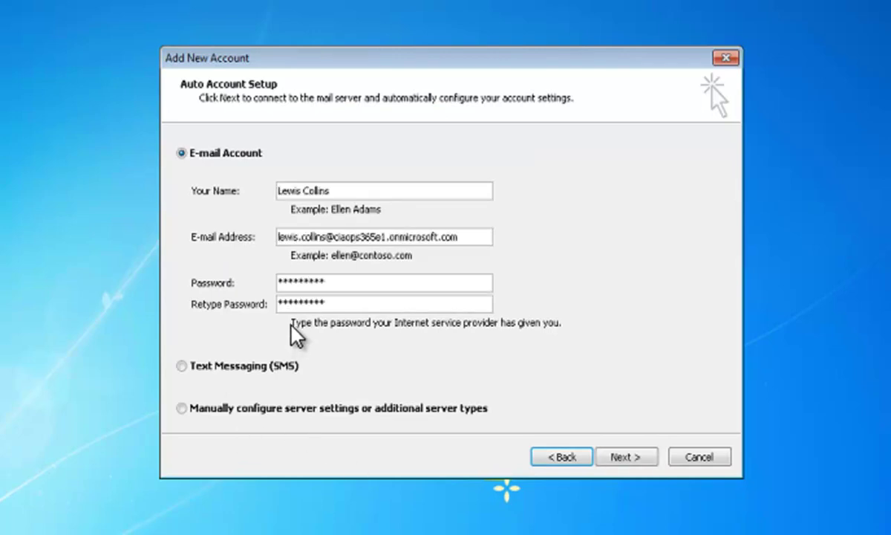
{"action": "left_click", "coordinate": [639, 459]}
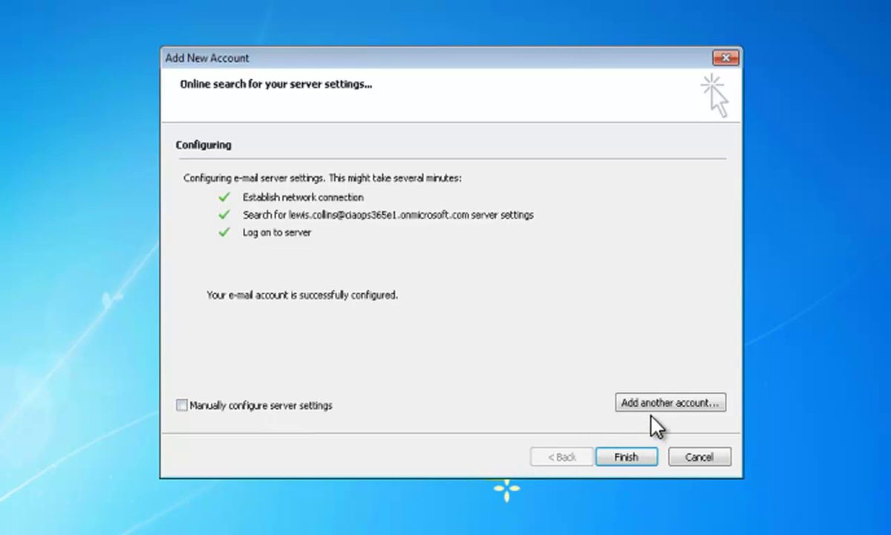
- Finish Outlook setup, then check the Deleted Items folder and return to the Inbox
{"action": "left_click", "coordinate": [624, 458]}
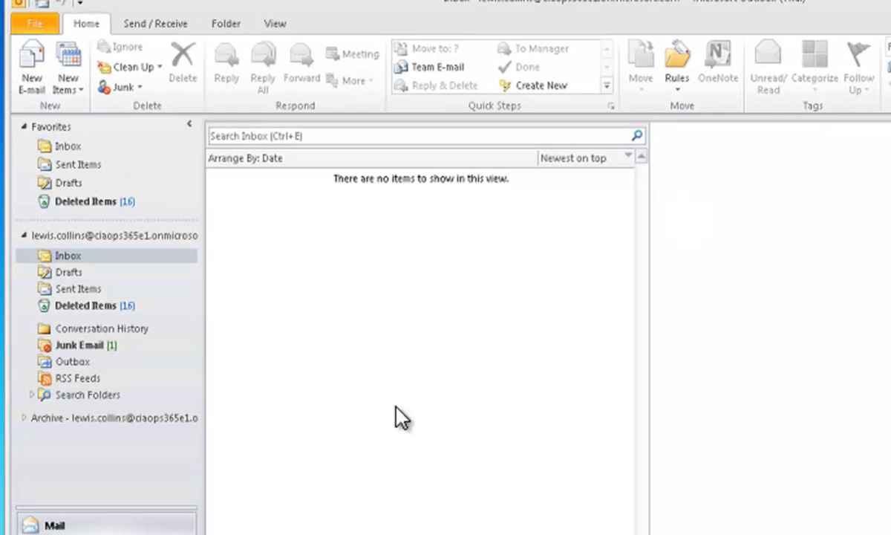
{"action": "left_click", "coordinate": [100, 307]}
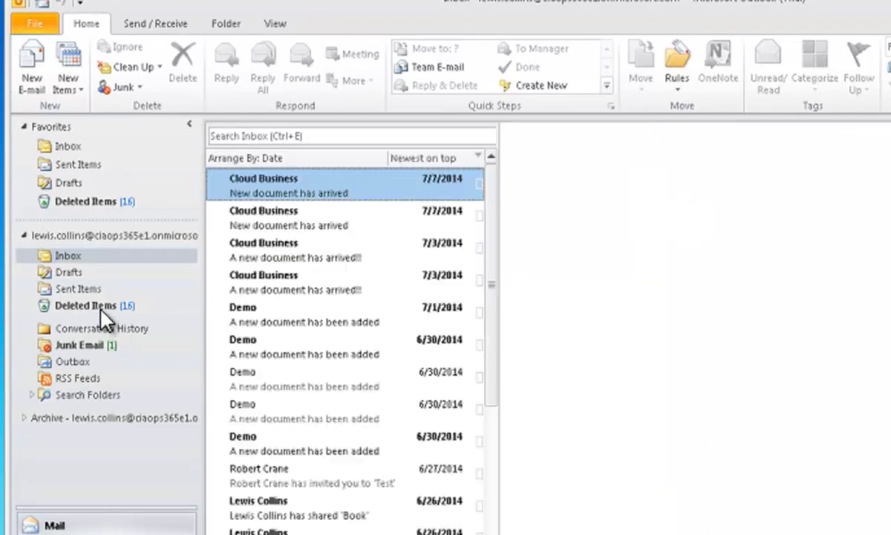
{"action": "left_click", "coordinate": [73, 255]}
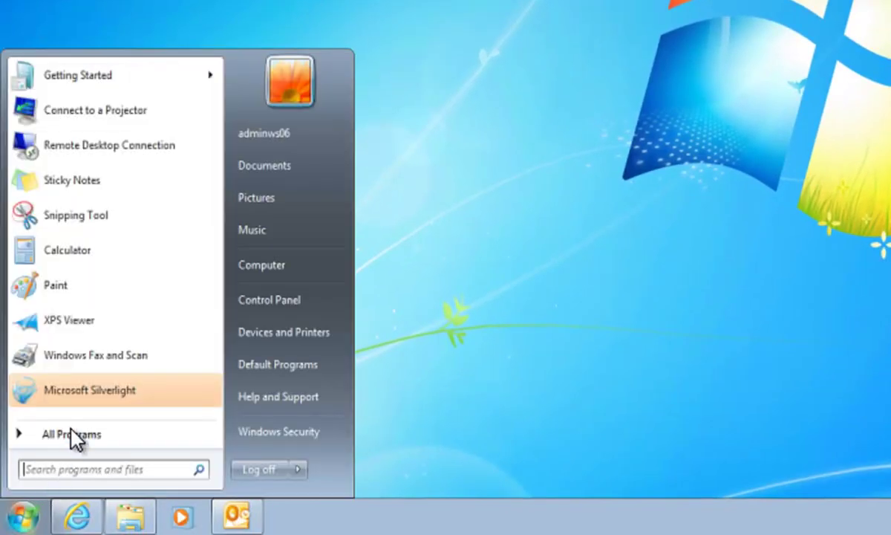
- Launch the Microsoft Office 365 Portal shortcut from the Microsoft Office 365 folder in All Programs
{"action": "left_click", "coordinate": [73, 437]}
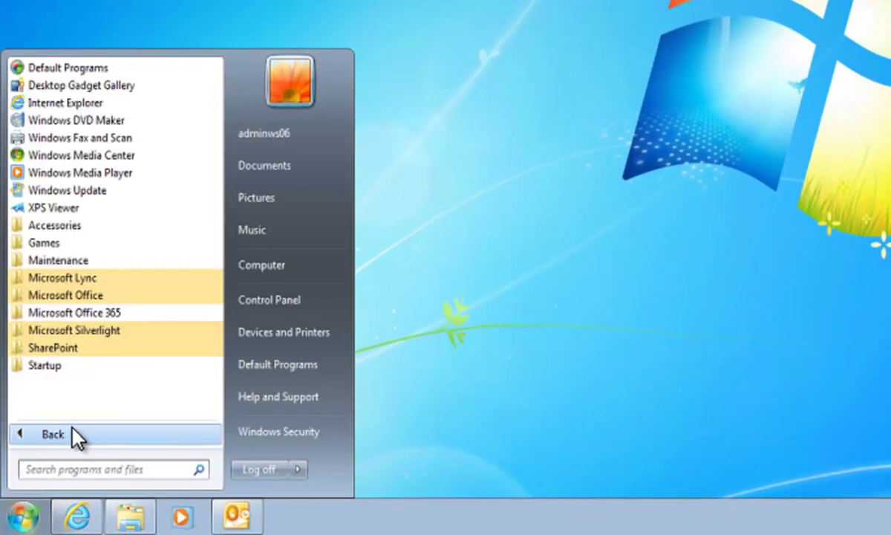
{"action": "left_click", "coordinate": [126, 315]}
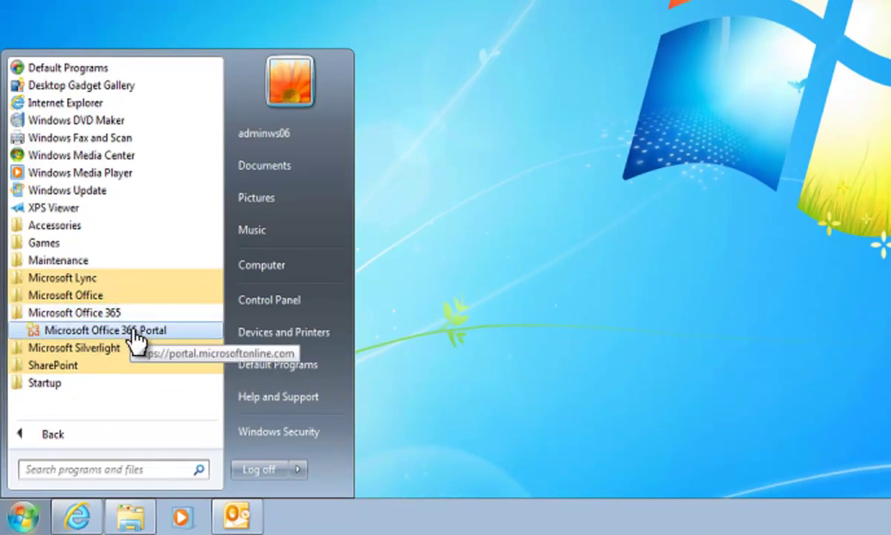
{"action": "left_click", "coordinate": [136, 334]}
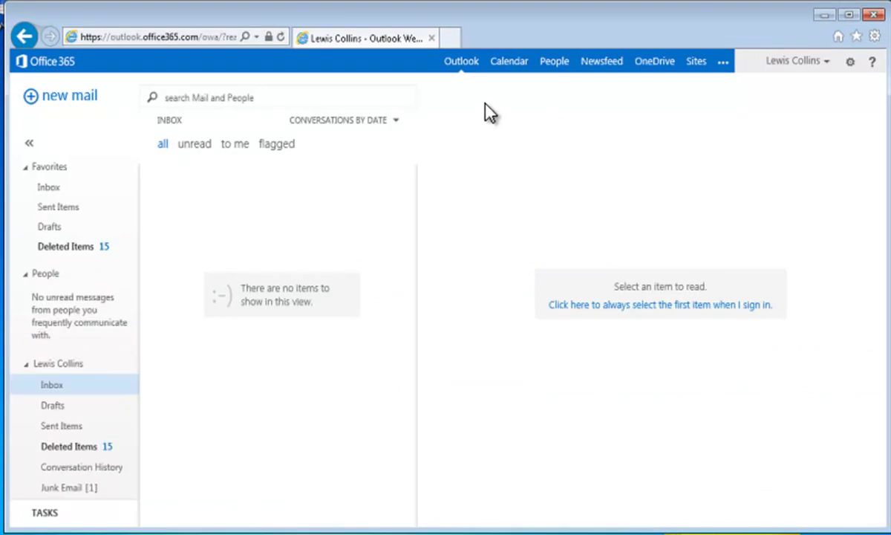
- Navigate the portal's top bar from OneDrive to the Sites page
{"action": "left_click", "coordinate": [491, 62]}
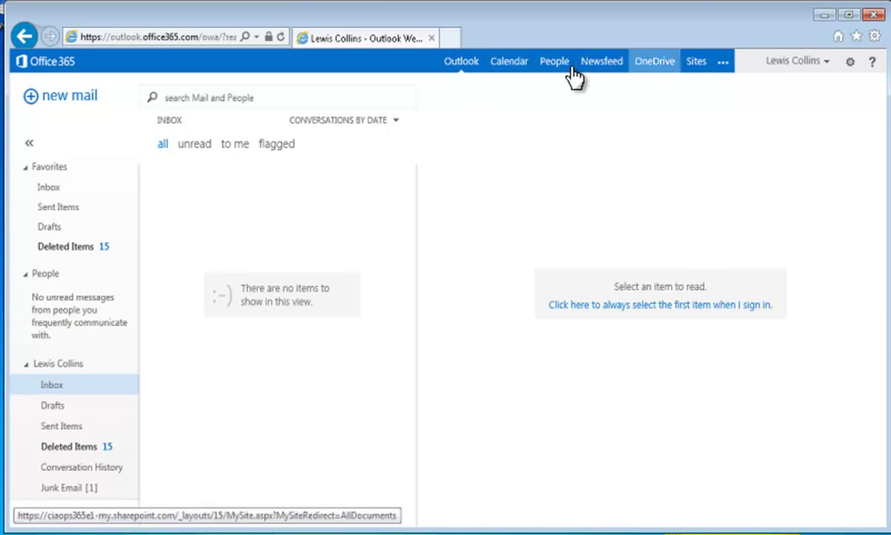
{"action": "left_click", "coordinate": [644, 66]}
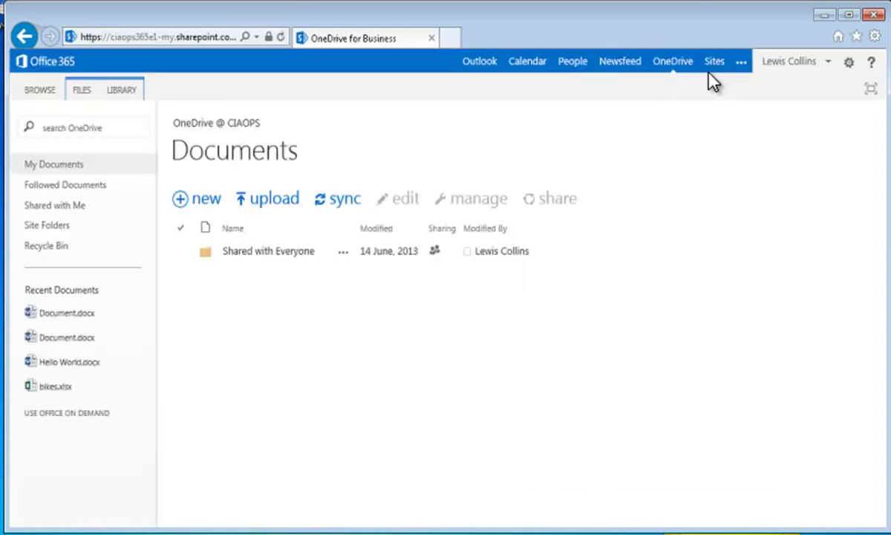
{"action": "left_click", "coordinate": [714, 62]}
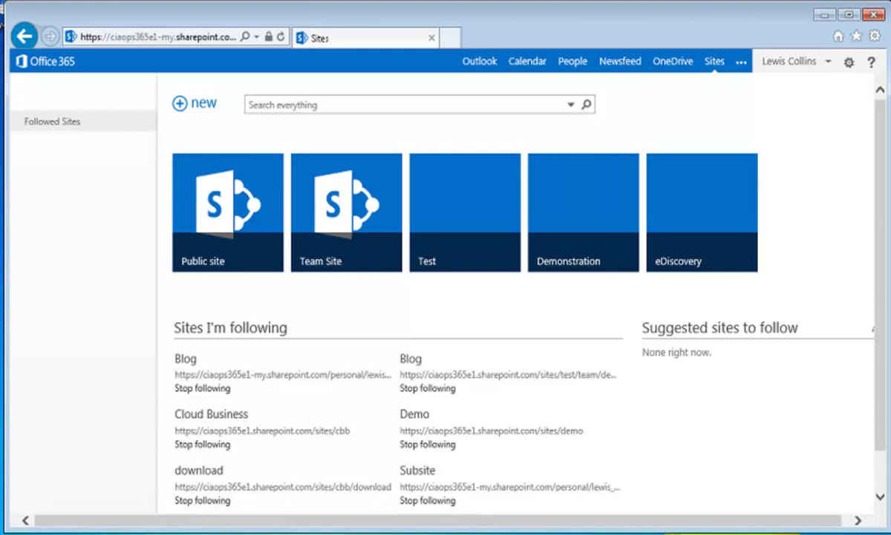
{"action": "left_click", "coordinate": [20, 526]}
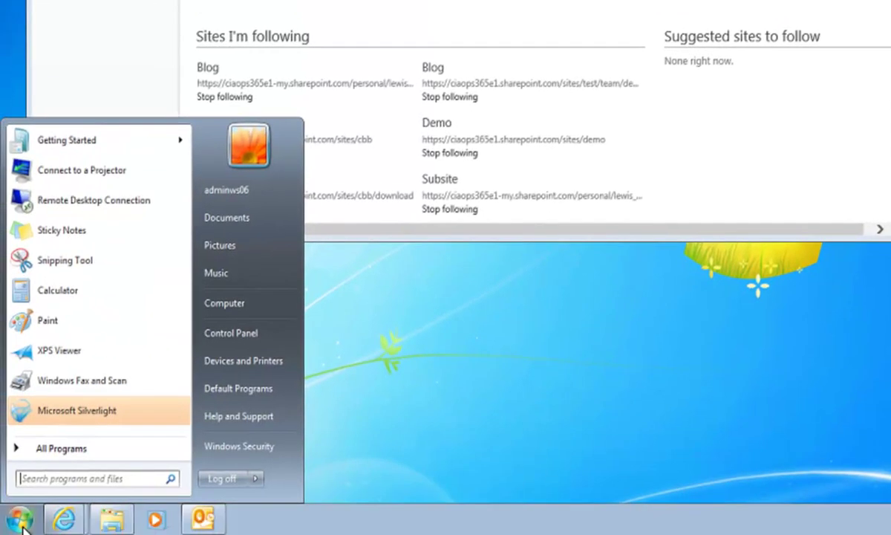
- Launch Microsoft Lync 2010 from Start search and sign in with the account password
{"action": "type", "text": "lync"}
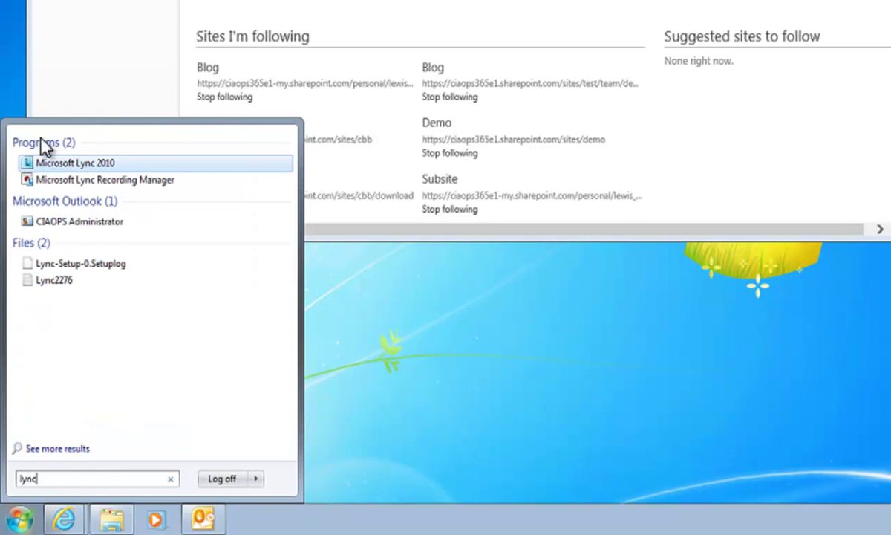
{"action": "left_click", "coordinate": [49, 164]}
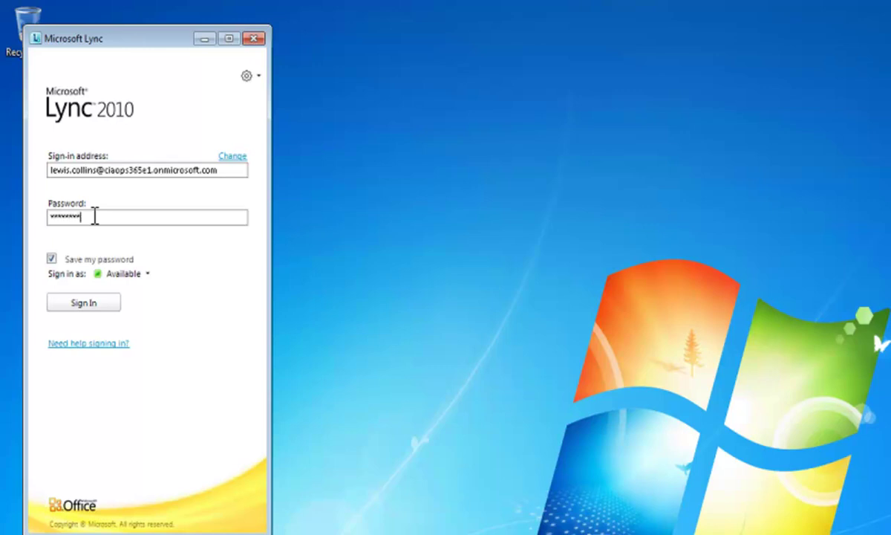
{"action": "key", "text": "Return"}
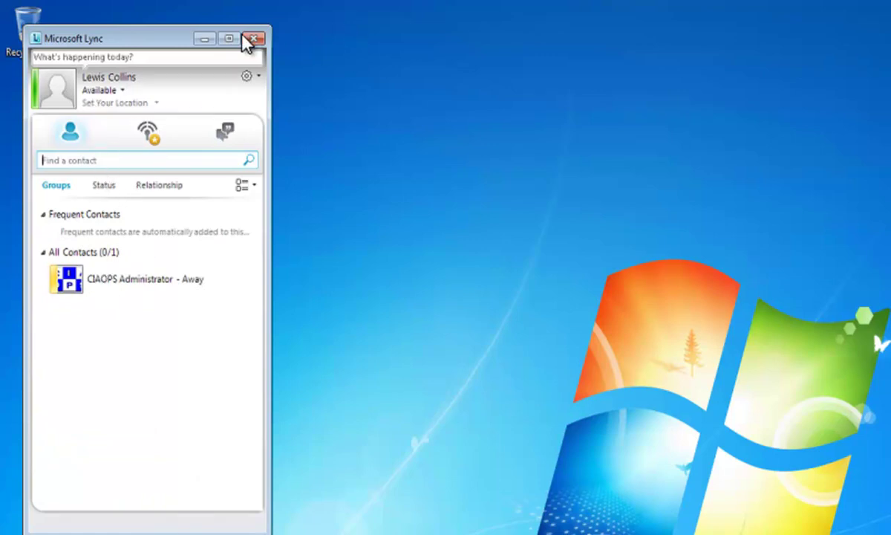
- Minimize Lync and open Office 365 settings > Software > Desktop setup in the portal
{"action": "left_click", "coordinate": [204, 39]}
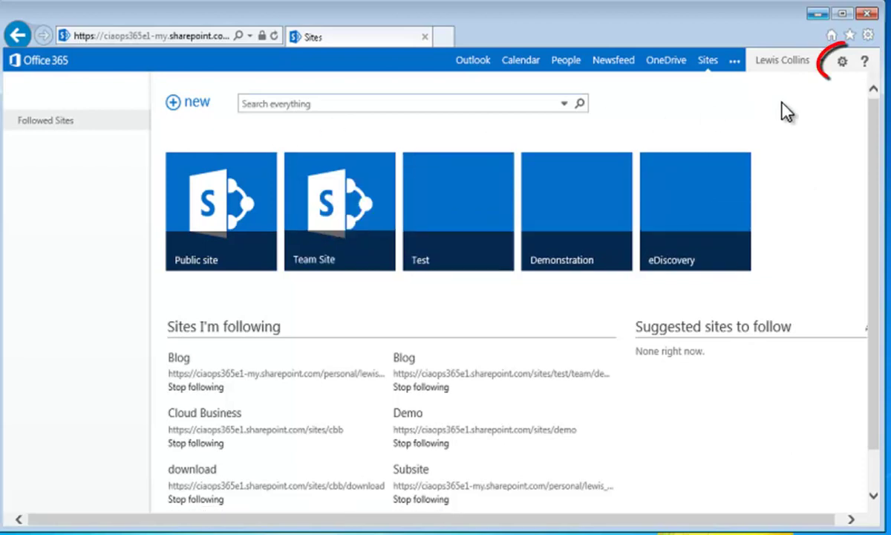
{"action": "left_click", "coordinate": [842, 63]}
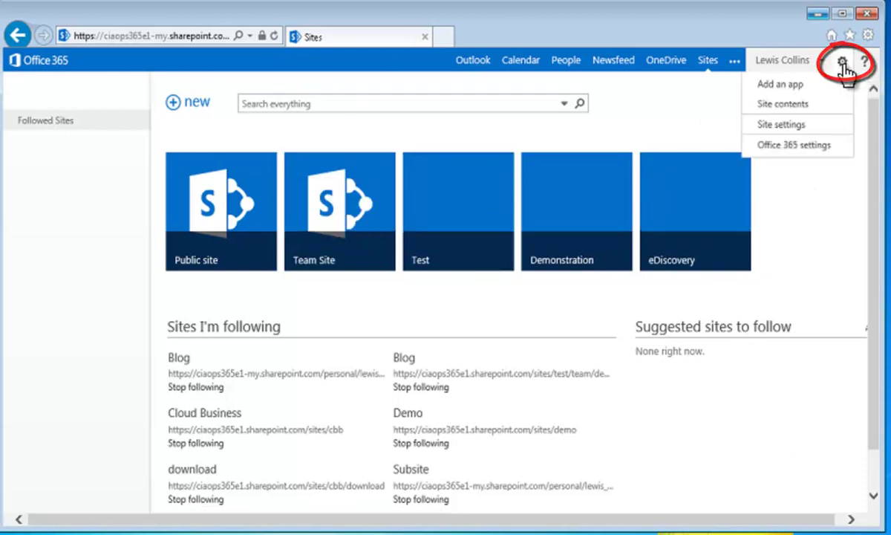
{"action": "left_click", "coordinate": [813, 147]}
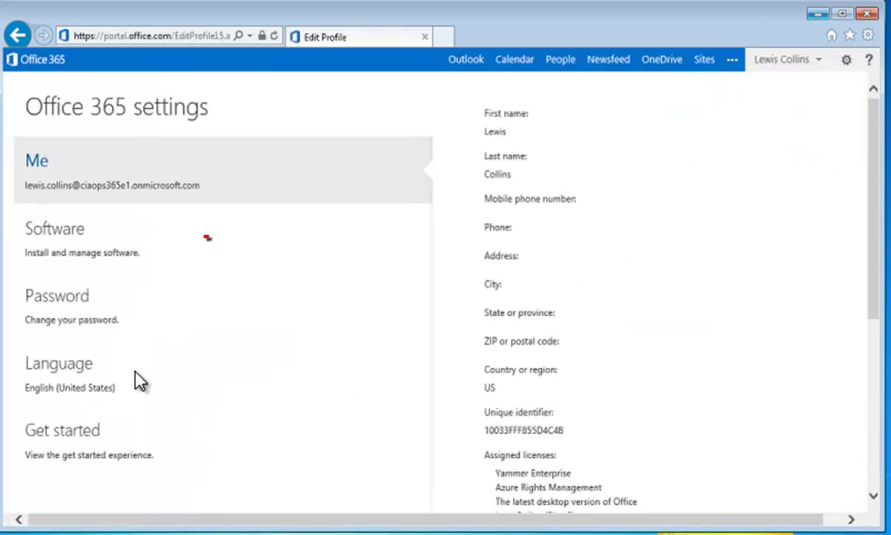
{"action": "left_click", "coordinate": [82, 247]}
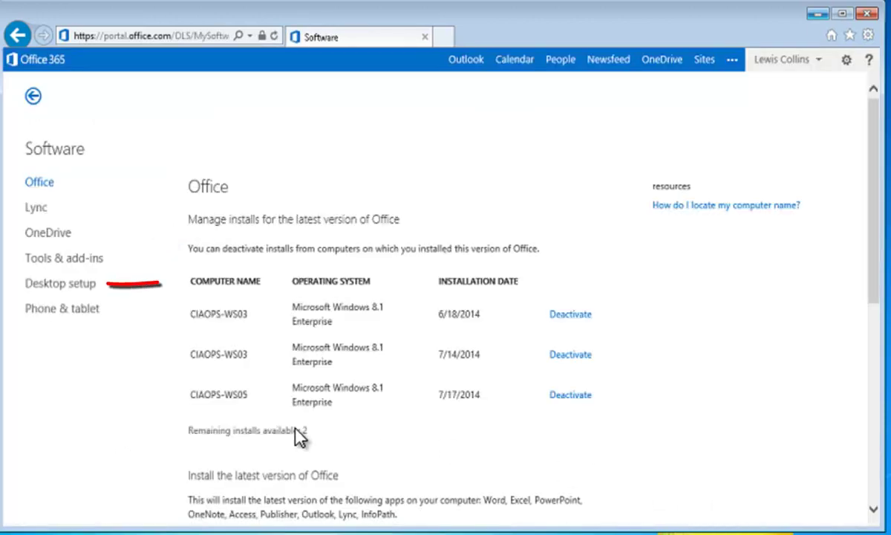
{"action": "left_click", "coordinate": [84, 299]}
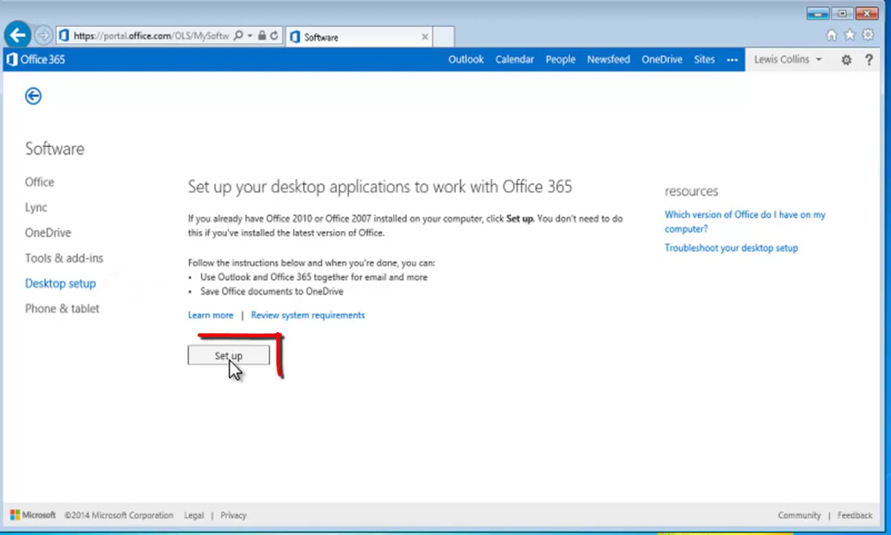